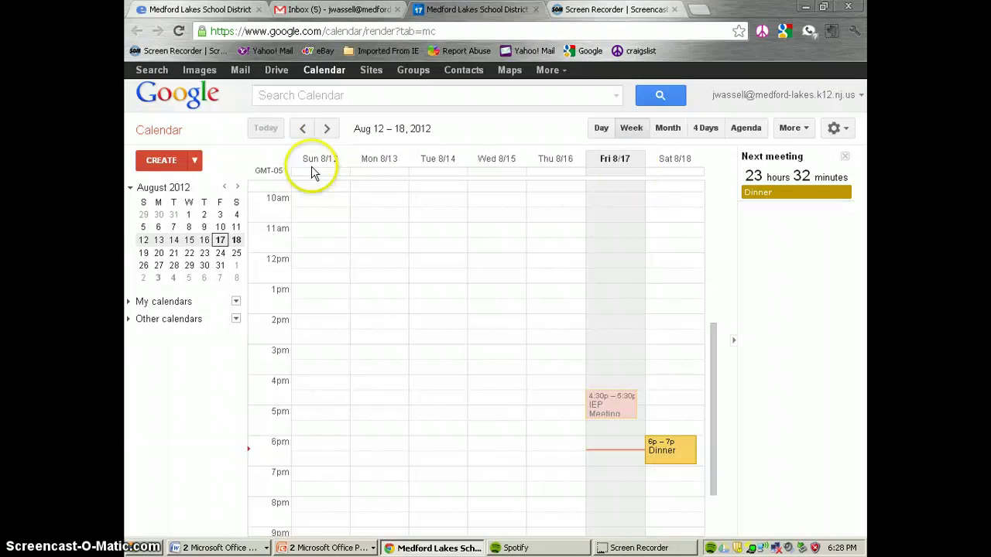
Switch from Week view to Day view showing Friday, Aug 17, 2012
left_click(601, 127)
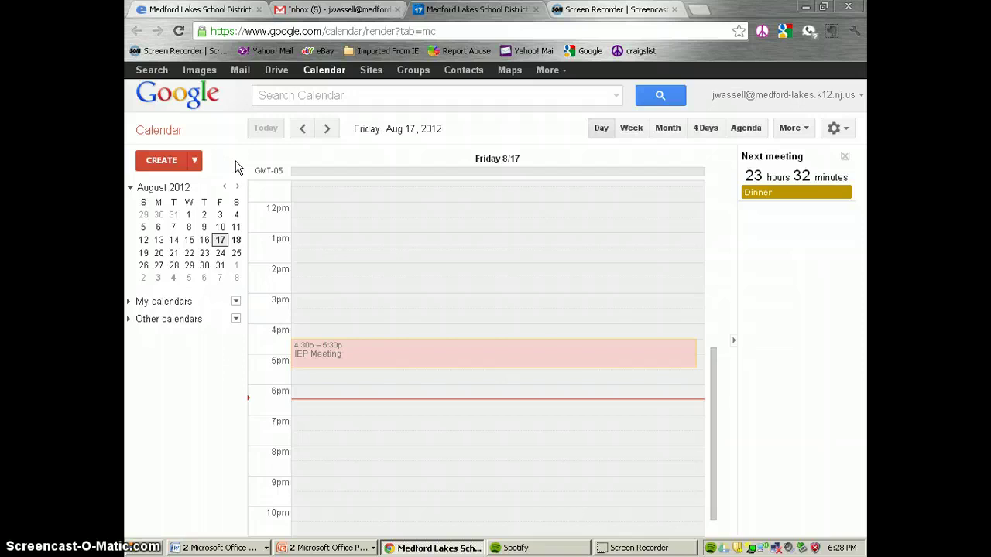
left_click(160, 161)
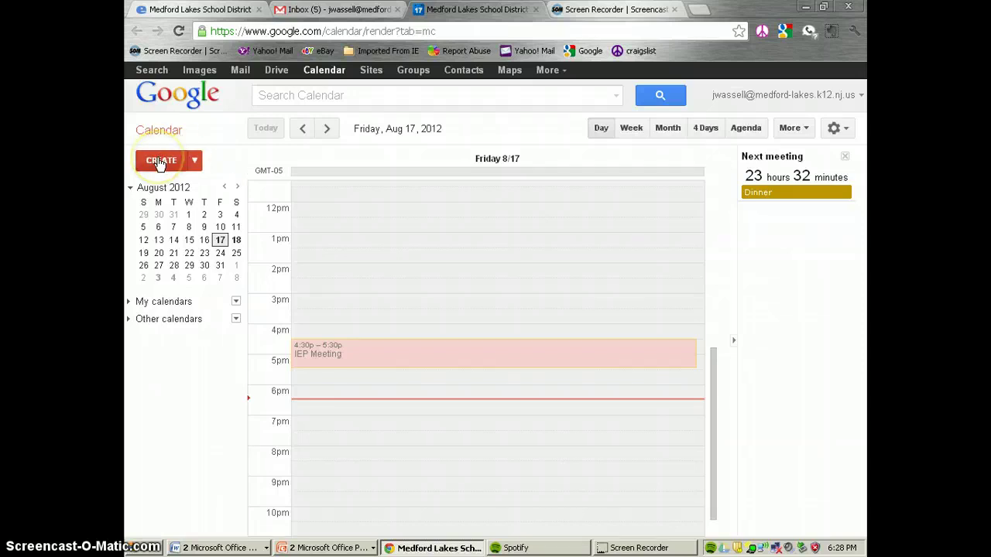
Create a new event titled 'Grade Level Meeting' starting at 8:00pm on 8/17/2012
left_click(160, 163)
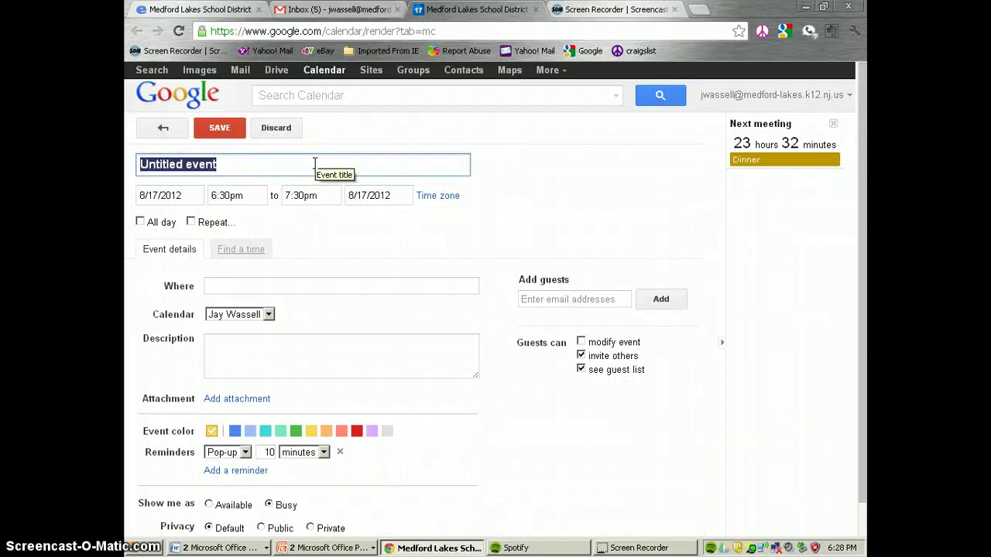
type("G")
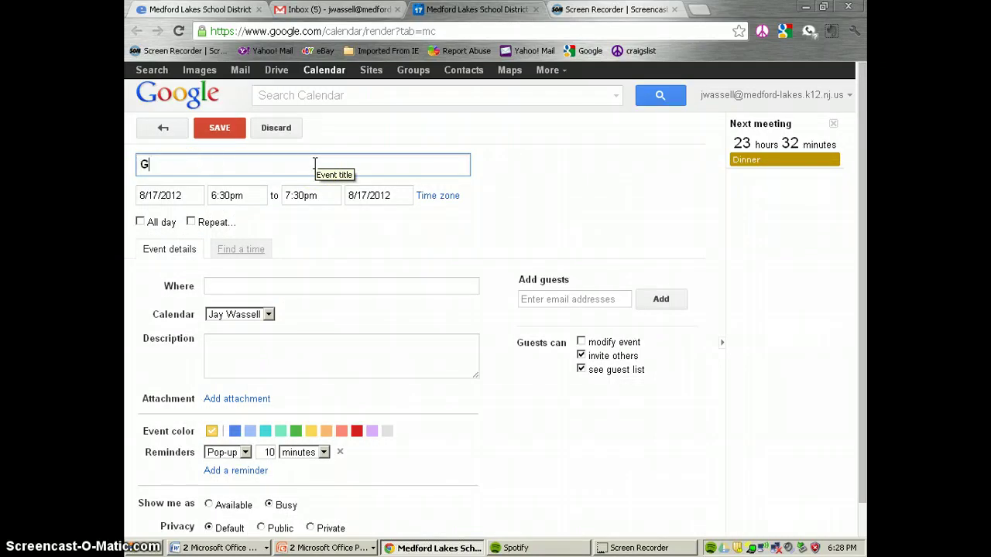
type("rade Level Meeting")
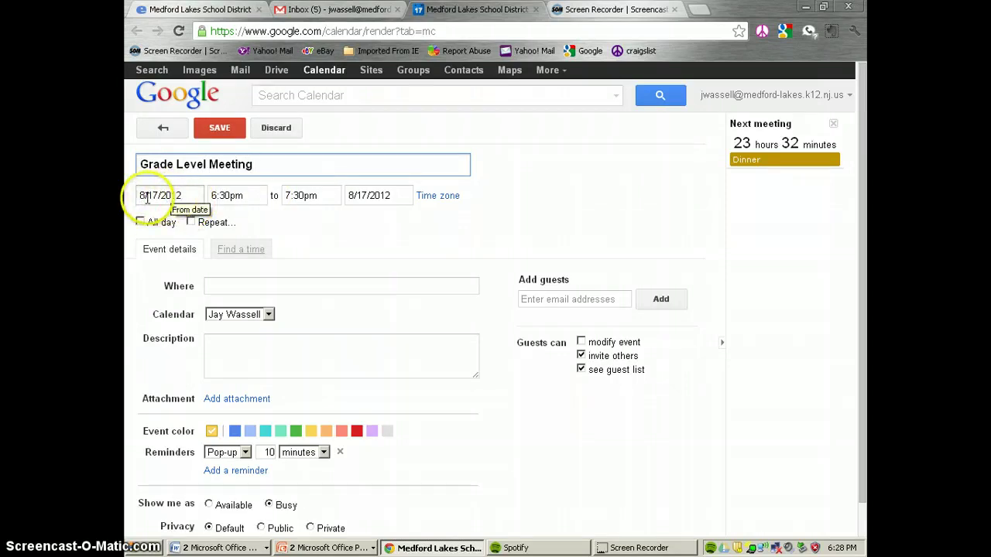
left_click(236, 197)
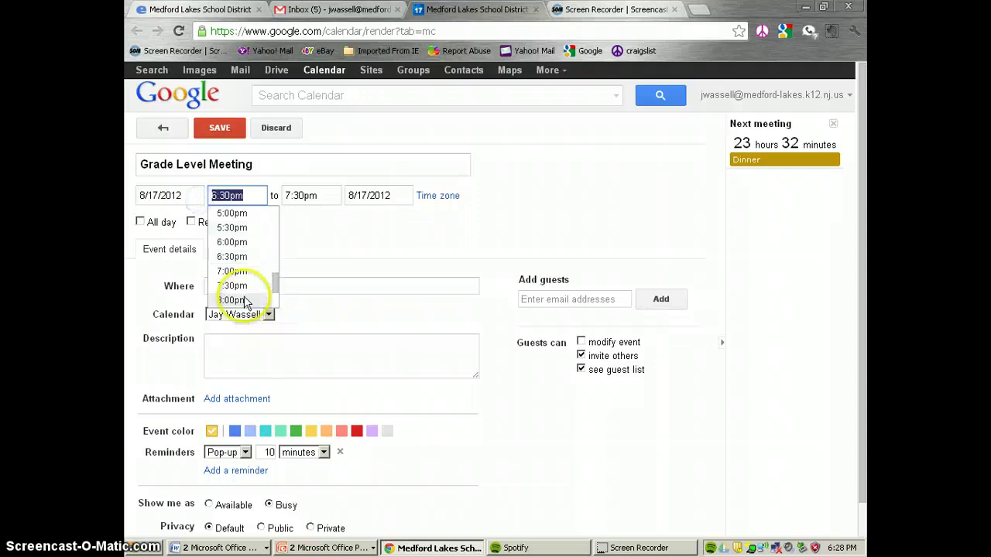
left_click(246, 299)
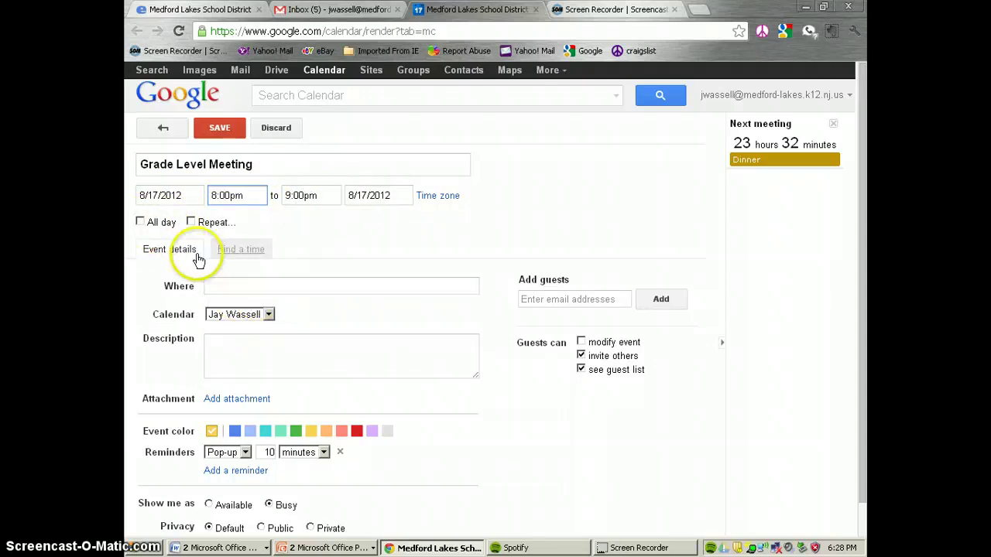
Enter 'Neeta Library' as the meeting location
left_click(261, 286)
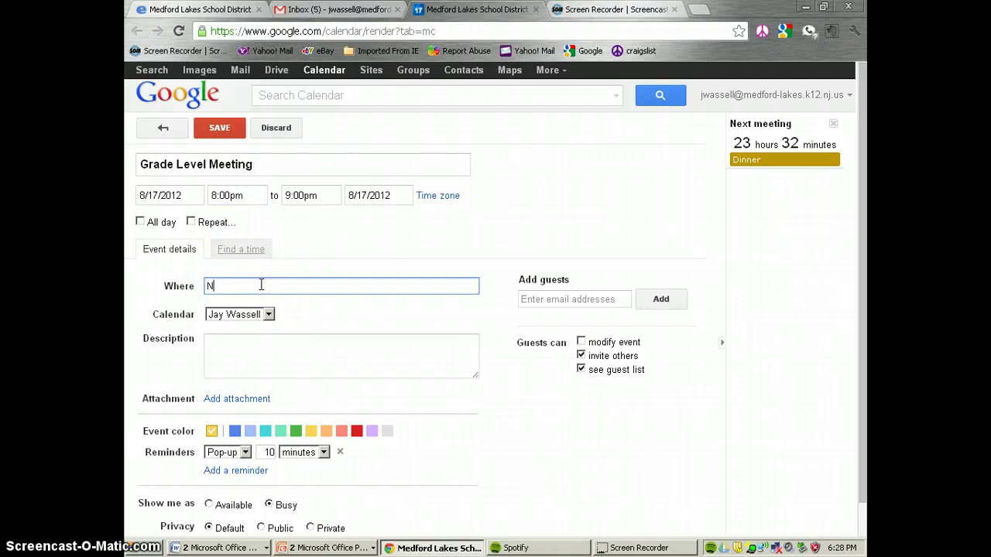
type("Neeta Library")
left_click(240, 347)
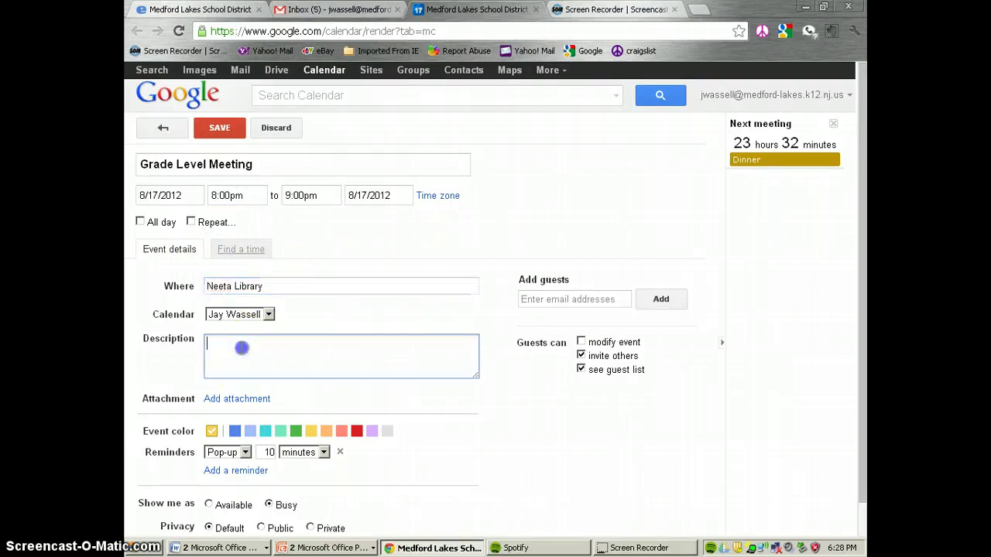
left_click(241, 346)
Set the event colour to turquoise and add the contact suggested for 'j' as a guest
scroll(241, 346, "down", 1)
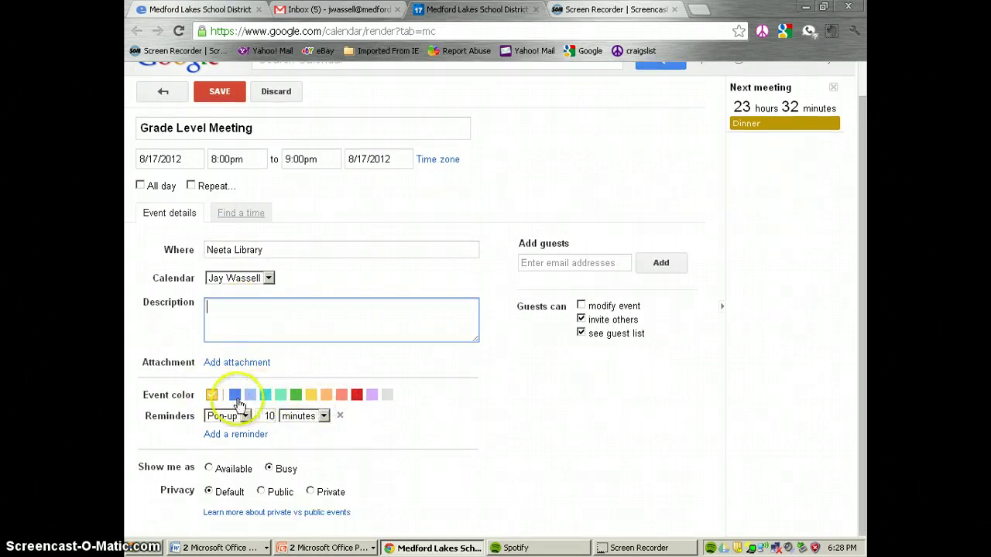
left_click(265, 397)
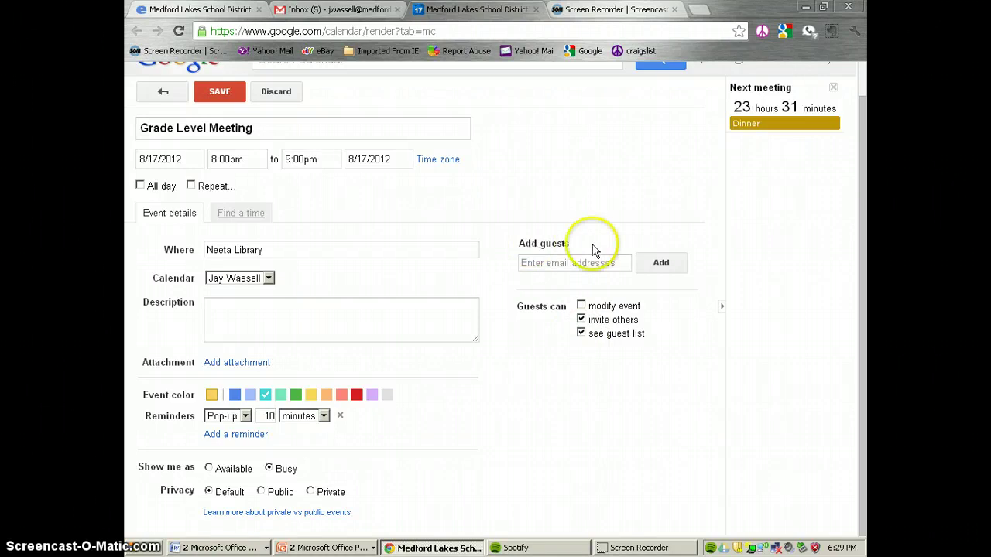
left_click(548, 262)
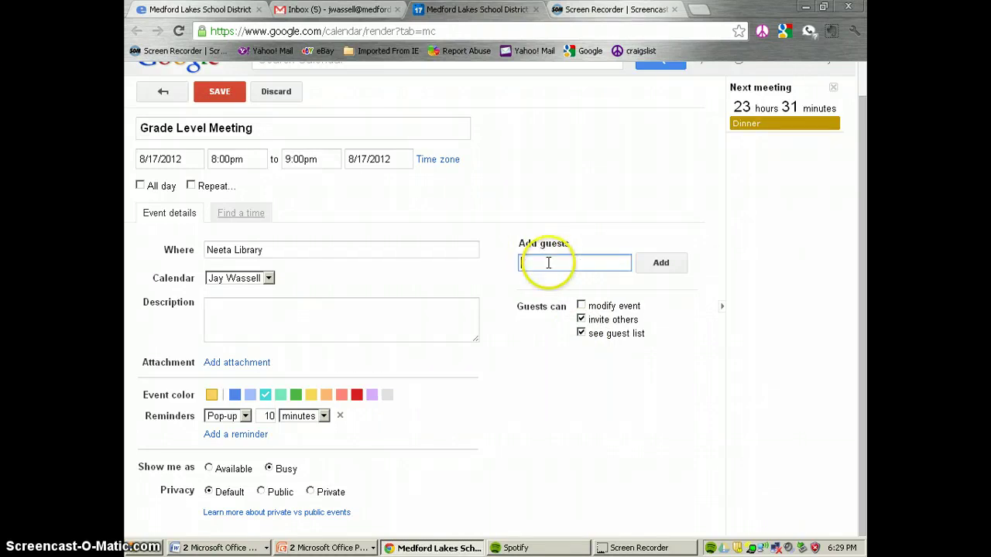
type("j")
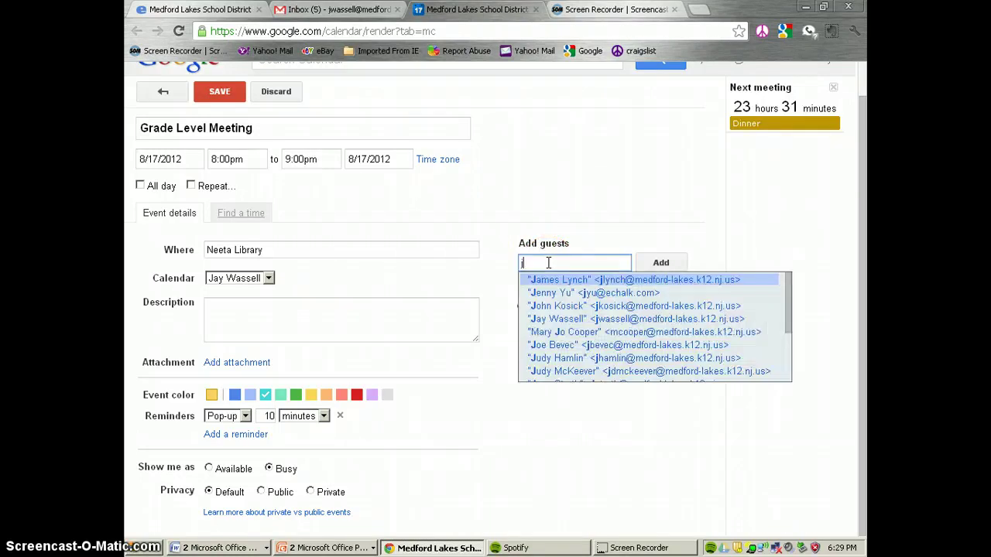
left_click(557, 319)
left_click(666, 257)
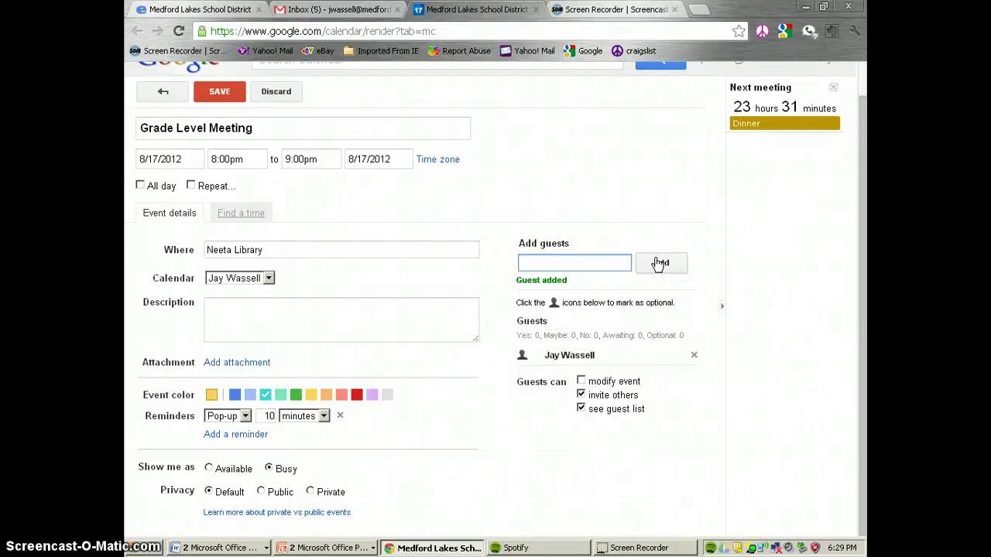
left_click(659, 262)
left_click(558, 268)
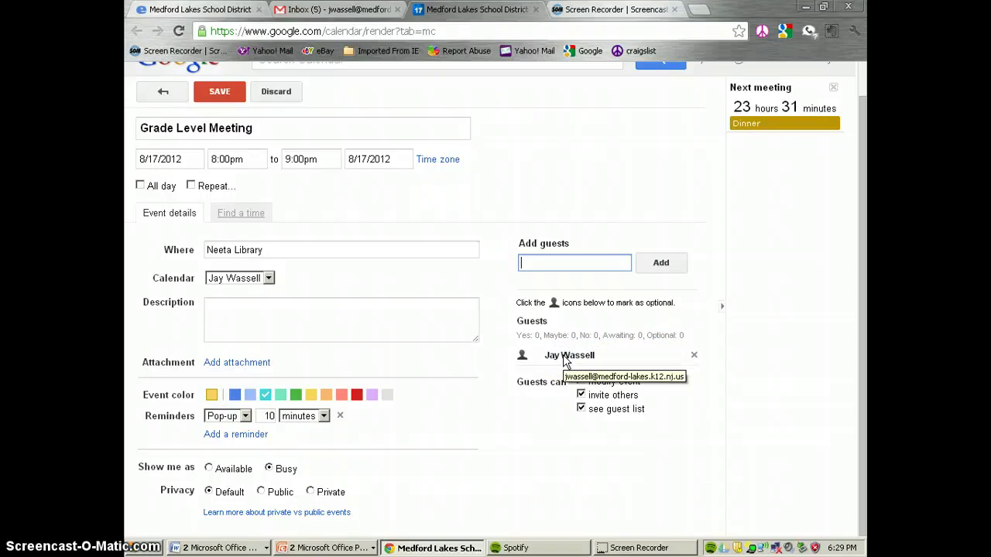
Save the 8pm Grade Level Meeting, then quick-add Dinner for Sunday, Aug 19 at 6pm
left_click(380, 319)
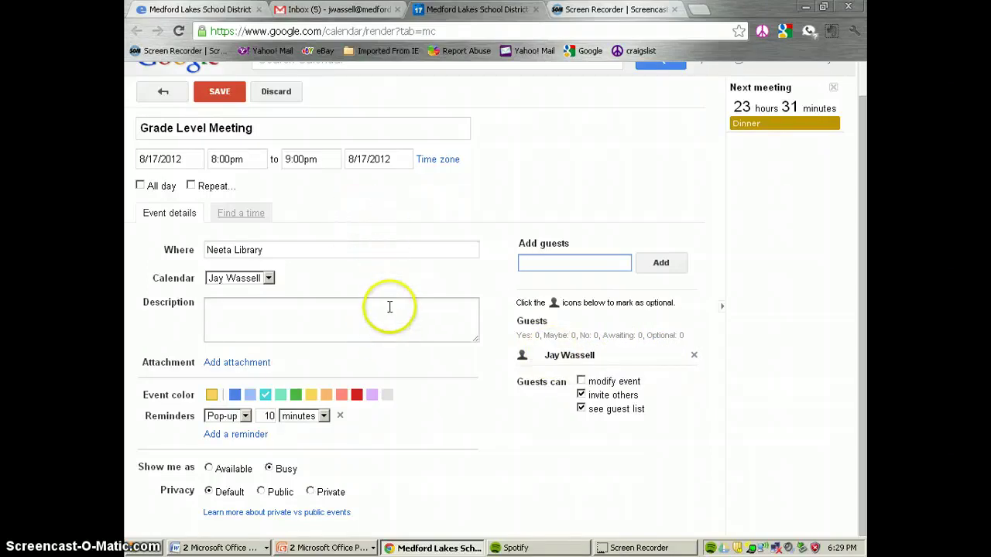
left_click(217, 92)
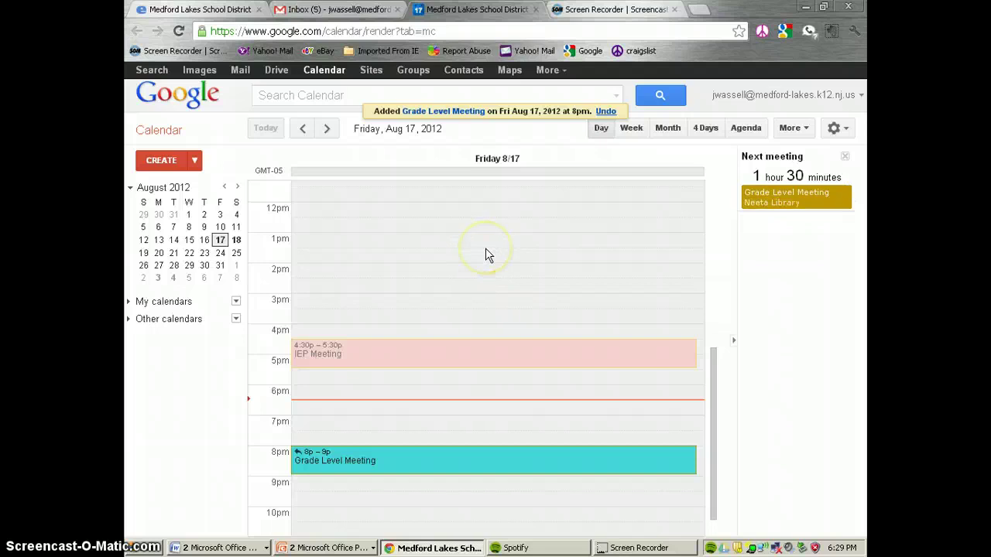
left_click(194, 160)
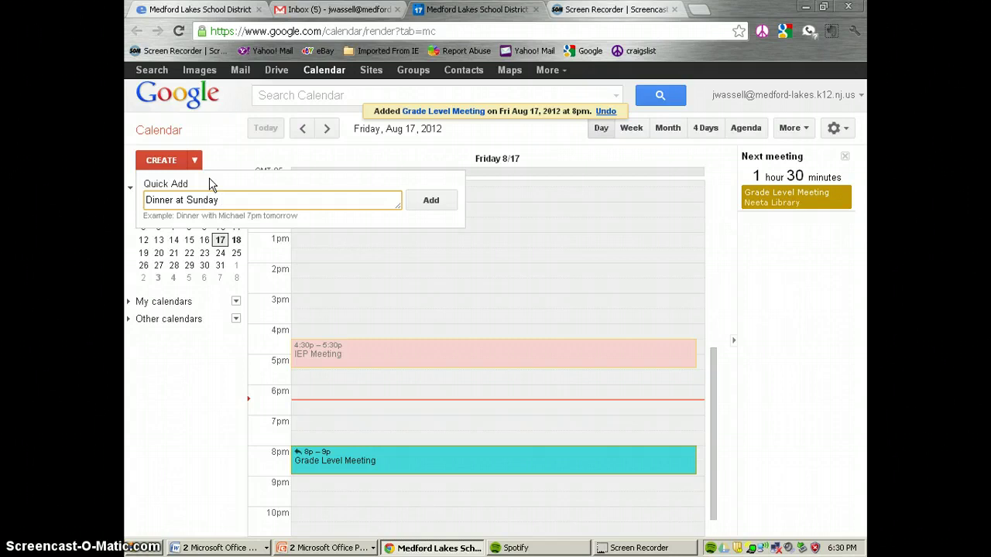
key("BackSpace")
key("BackSpace")
key("BackSpace")
key("BackSpace")
key("BackSpace")
key("Return")
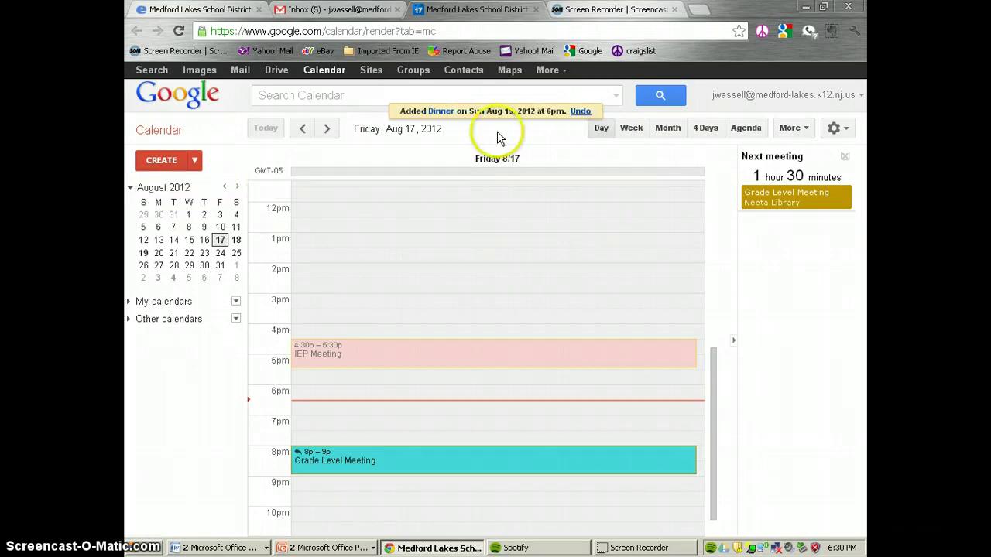
Jump to Sunday, Aug 19 in the mini calendar to see the 6p–7p Dinner
left_click(143, 254)
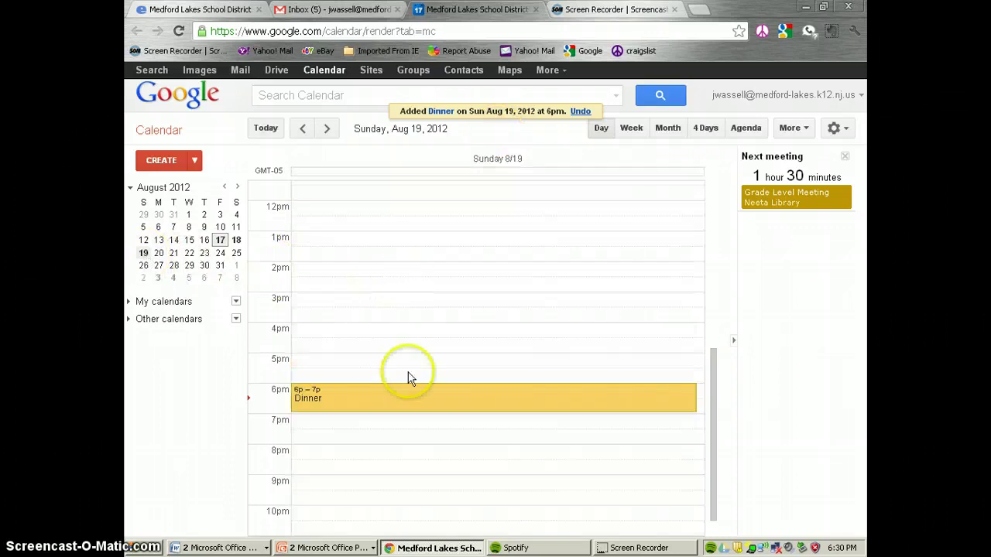
scroll(333, 397, "down", 1)
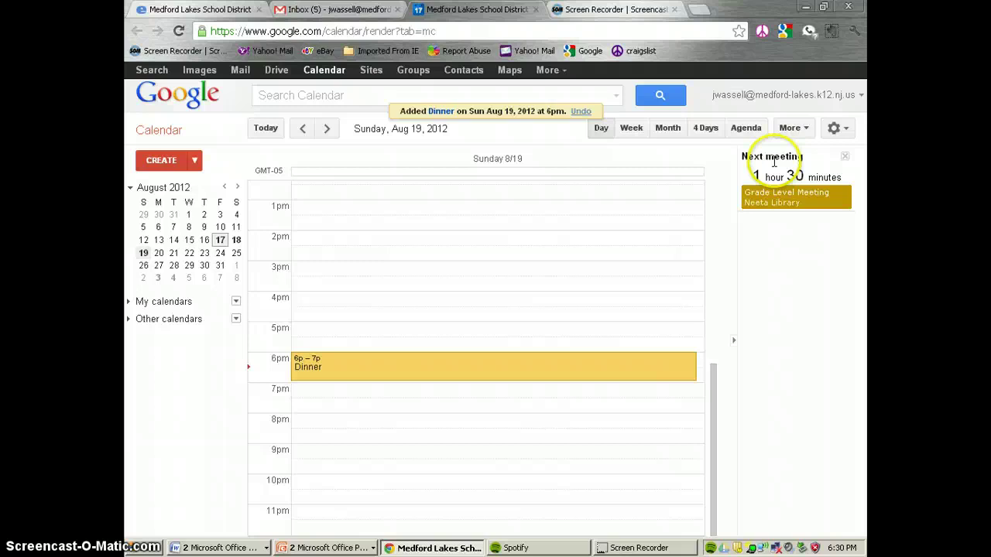
Open Calendar Settings on the Labs tab
left_click(836, 129)
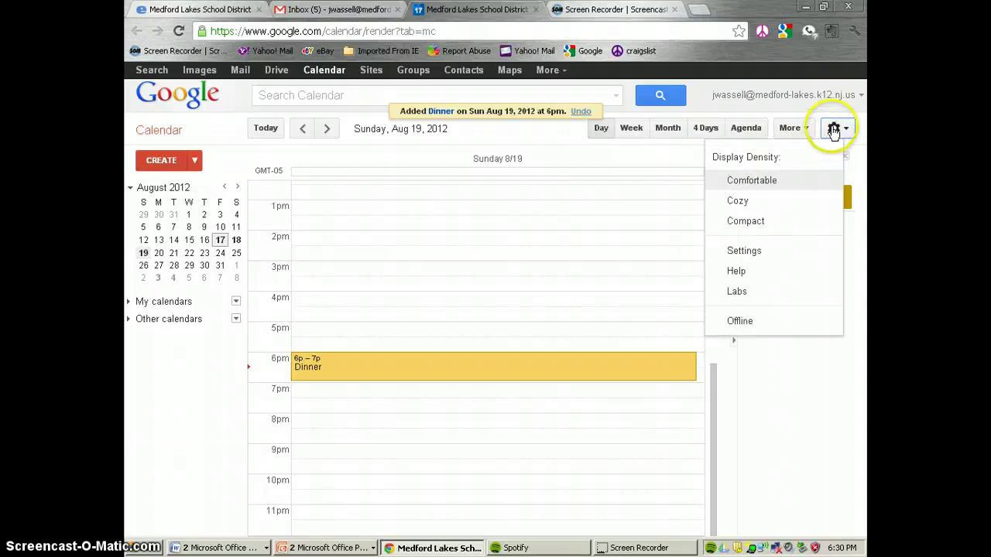
left_click(744, 250)
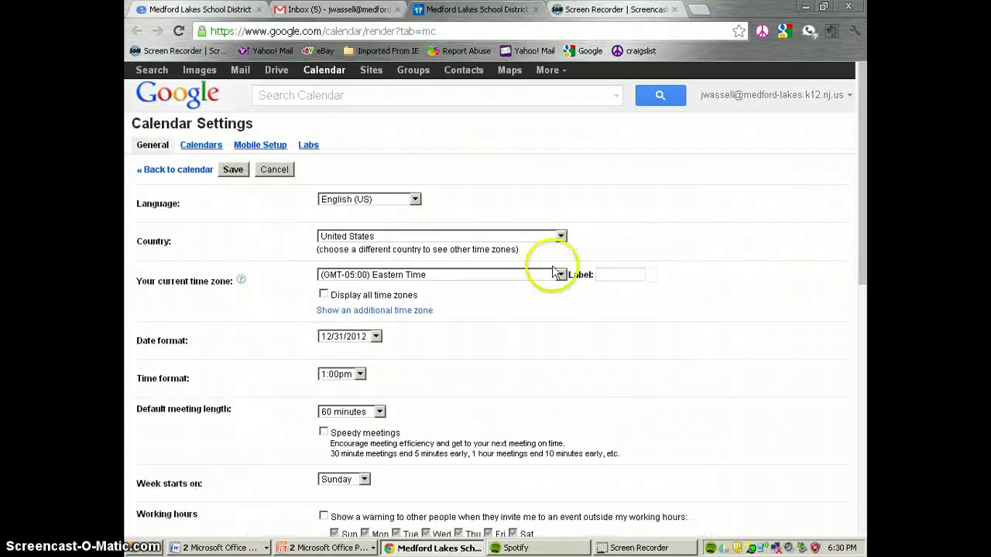
left_click(310, 147)
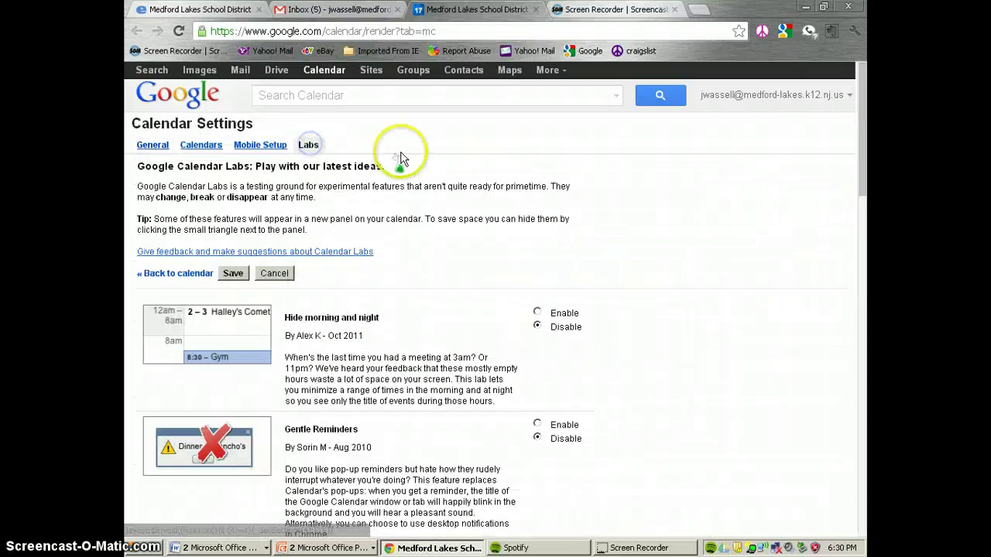
Browse the Labs list, including Event flair, Year view and Background image
scroll(650, 305, "down", 3)
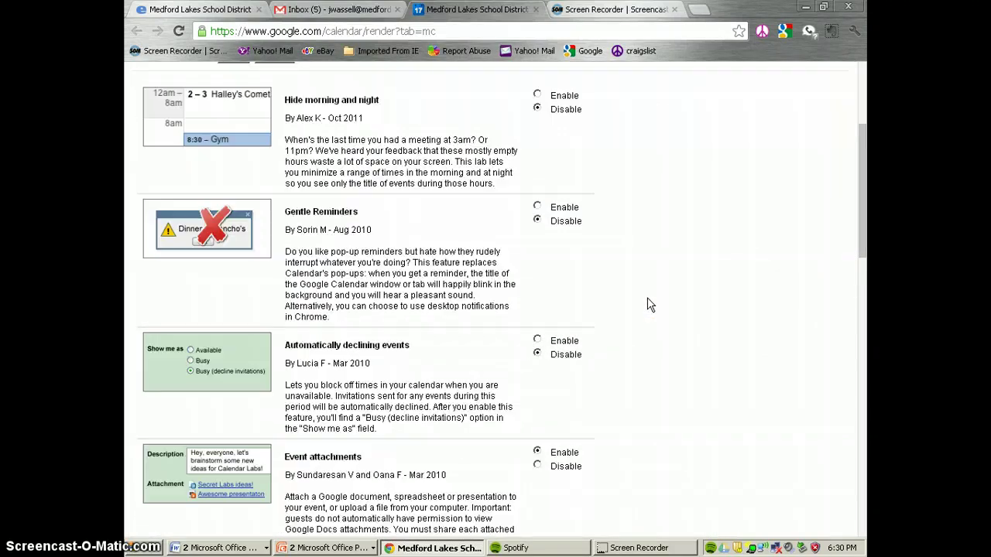
scroll(651, 304, "down", 3)
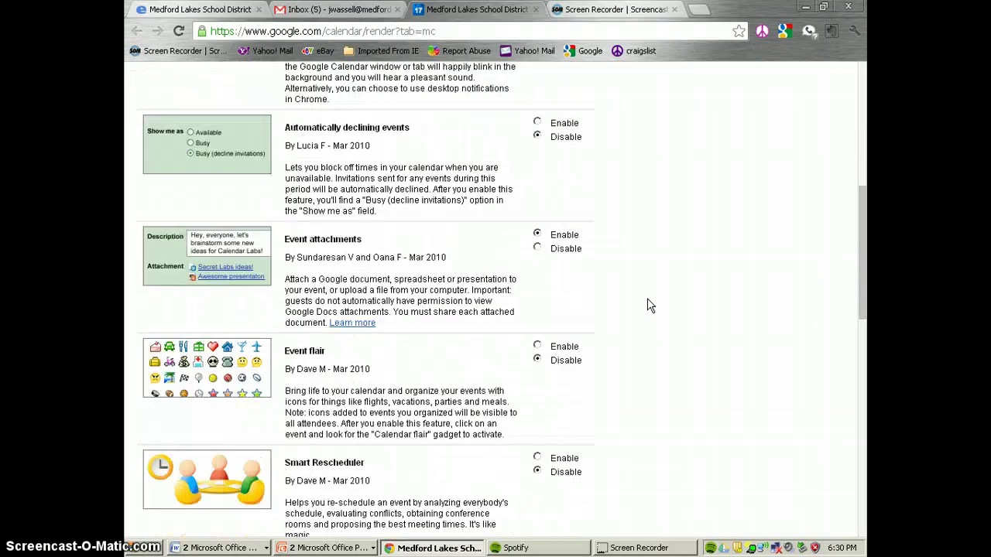
scroll(650, 306, "down", 1)
left_click(642, 301)
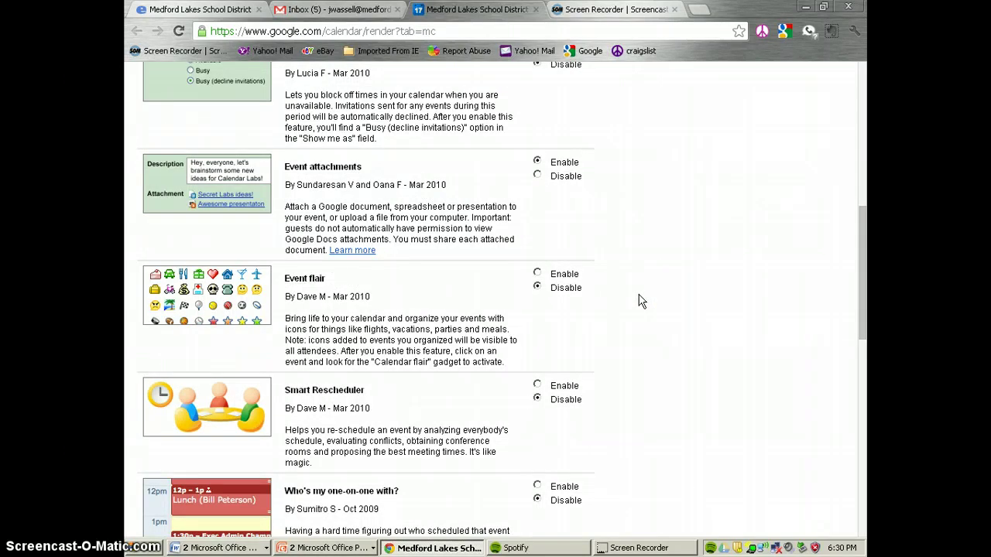
left_click(656, 292)
scroll(654, 298, "down", 4)
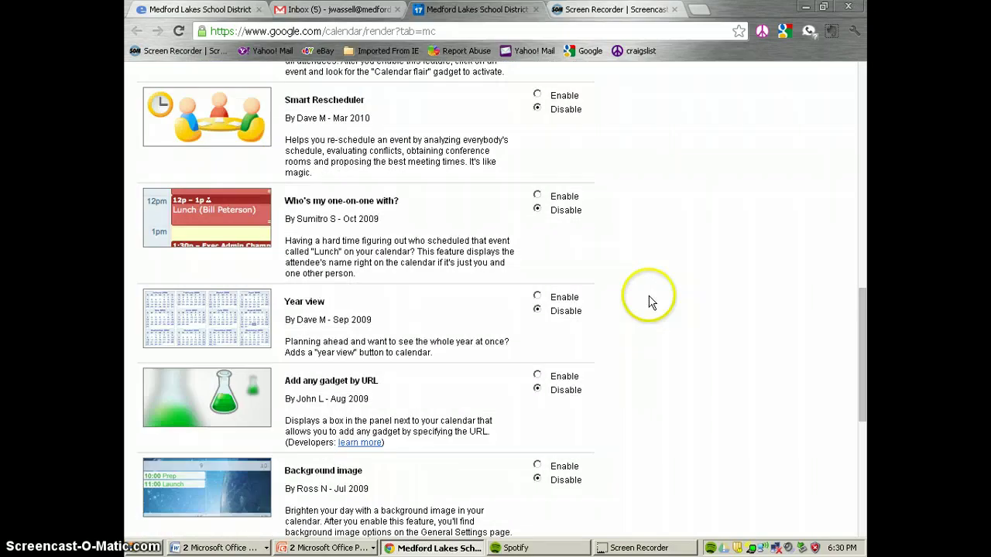
scroll(650, 302, "down", 2)
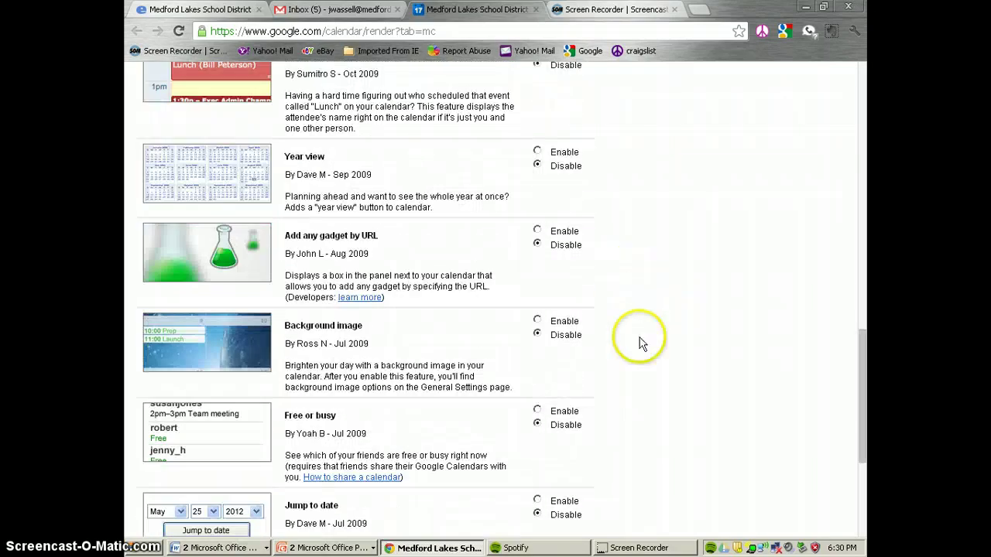